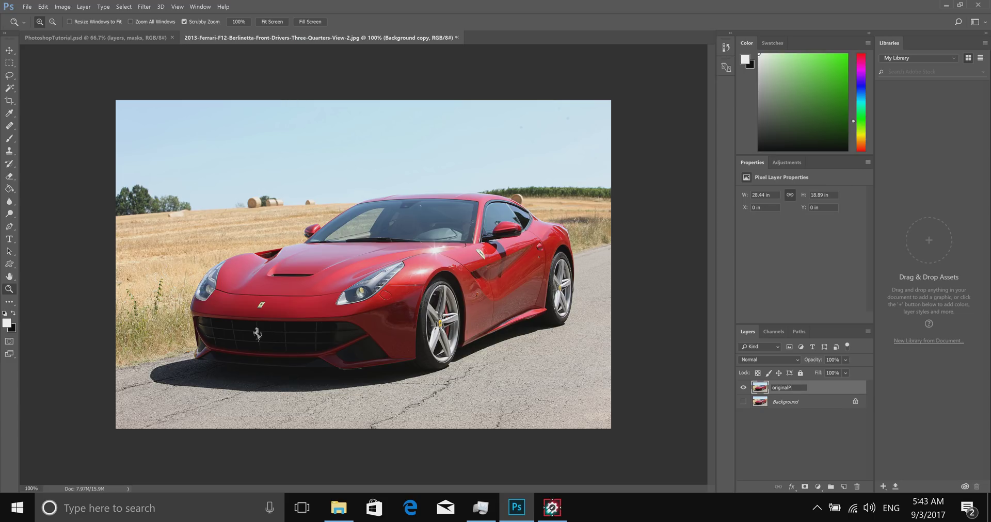
Commit the layer name originalPhoto and select the Move tool with transform controls shown.
key("Return")
left_click(10, 51)
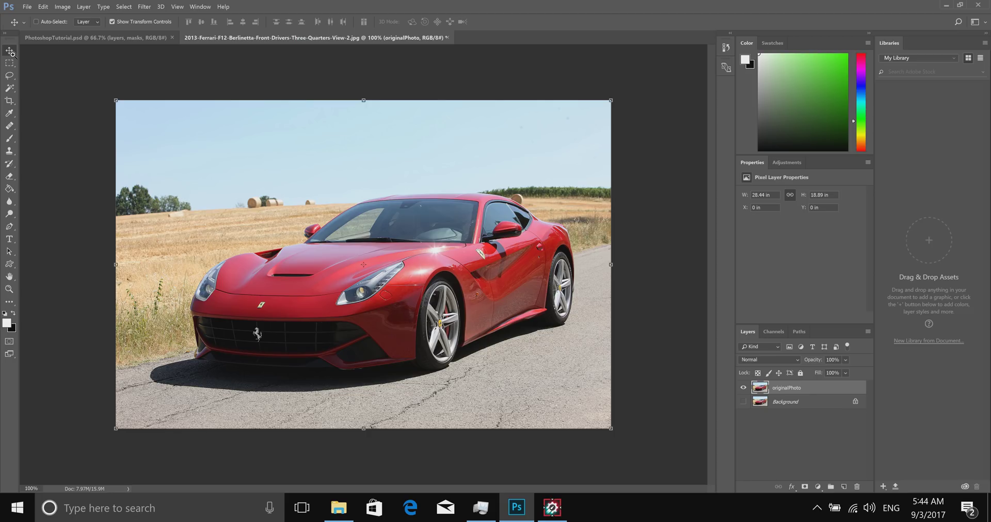
left_click(126, 23)
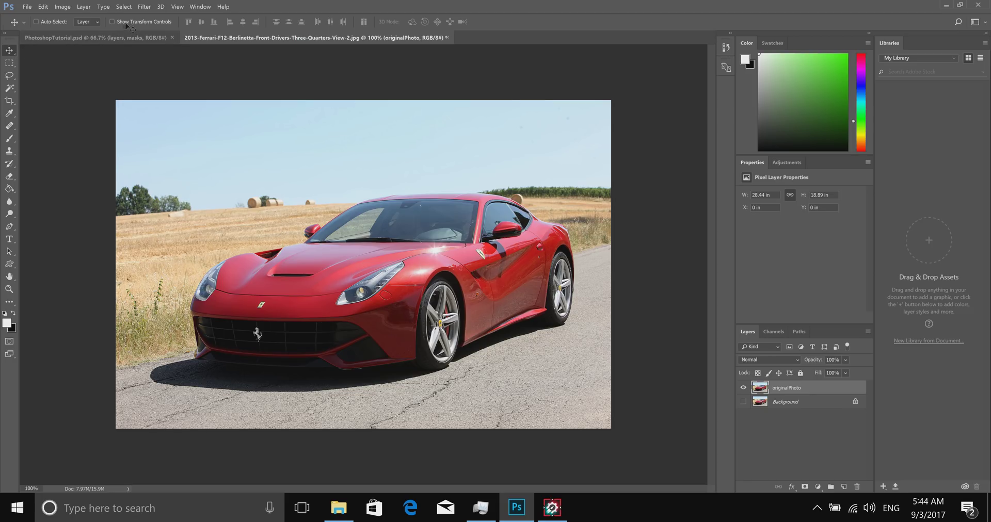
left_click(112, 23)
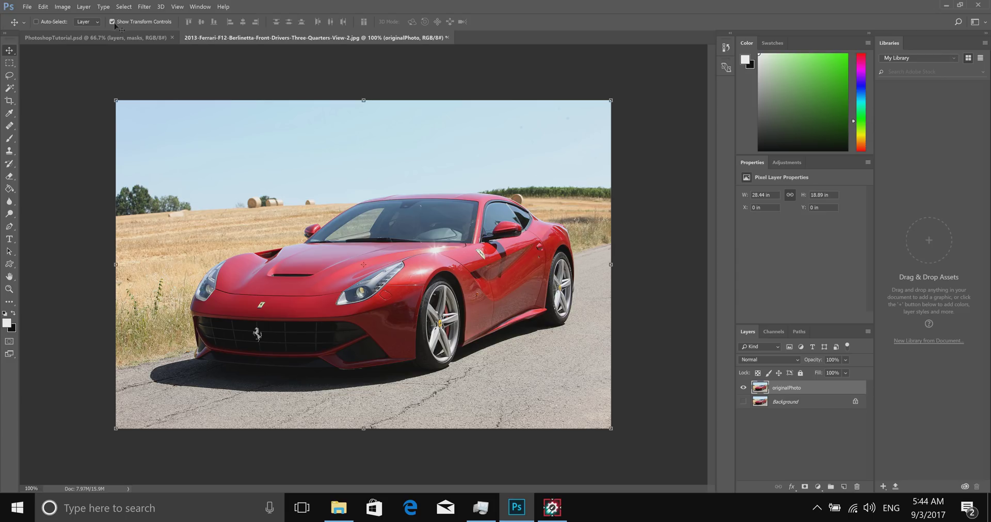
Rotate the originalPhoto layer about 1.5 degrees and apply the transformation.
left_click(111, 89)
left_click_drag(111, 90, 138, 71)
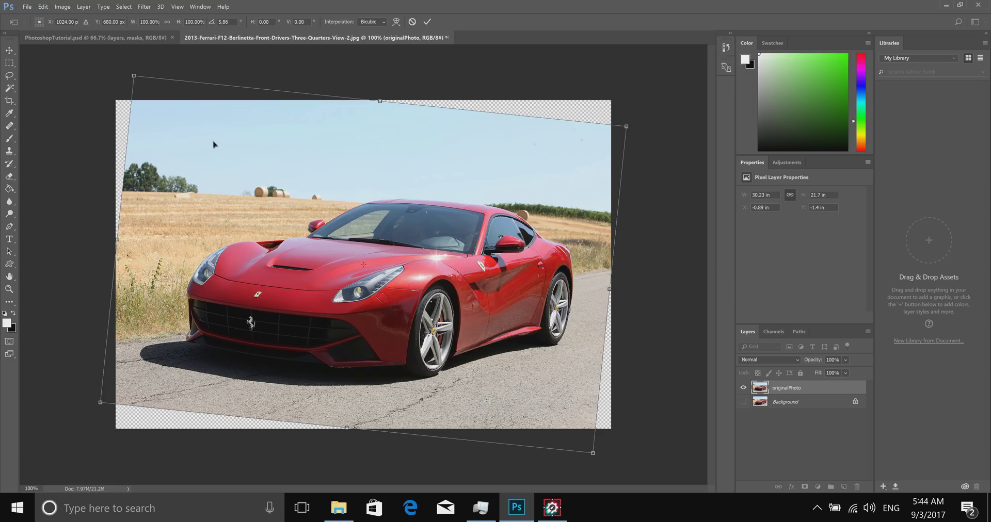
left_click(9, 50)
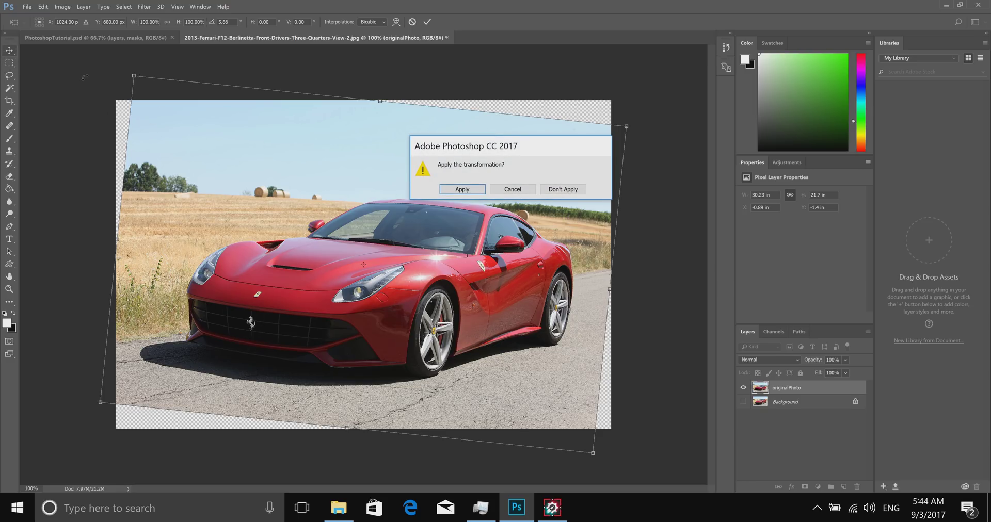
left_click(461, 189)
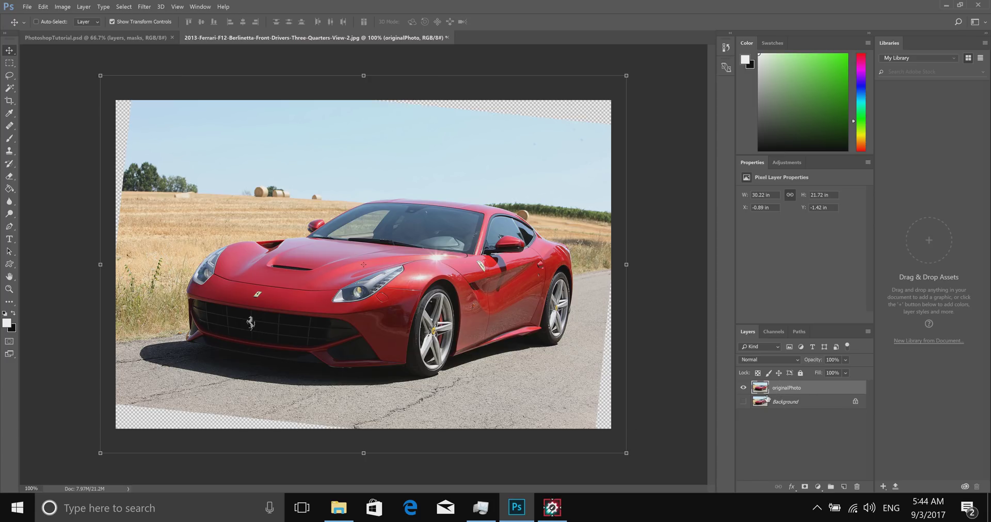
left_click(9, 63)
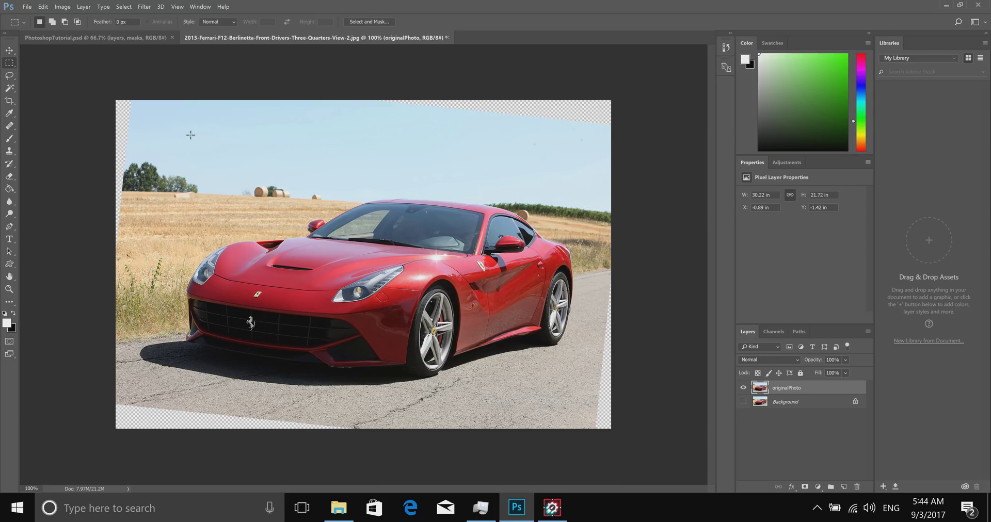
Select the photo inside the transparent corners and crop the canvas to 26.56 × 15.76 in.
left_click_drag(130, 127, 594, 402)
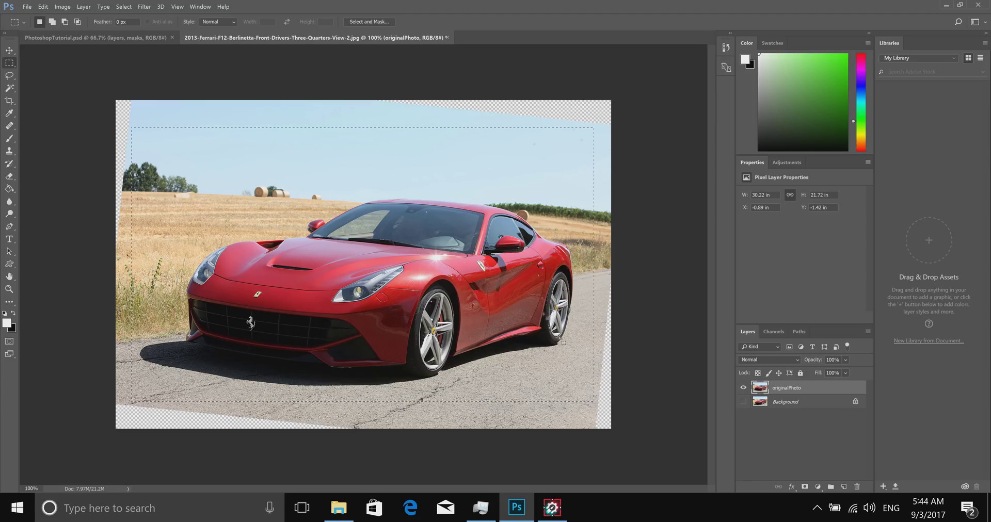
left_click(60, 8)
left_click(82, 135)
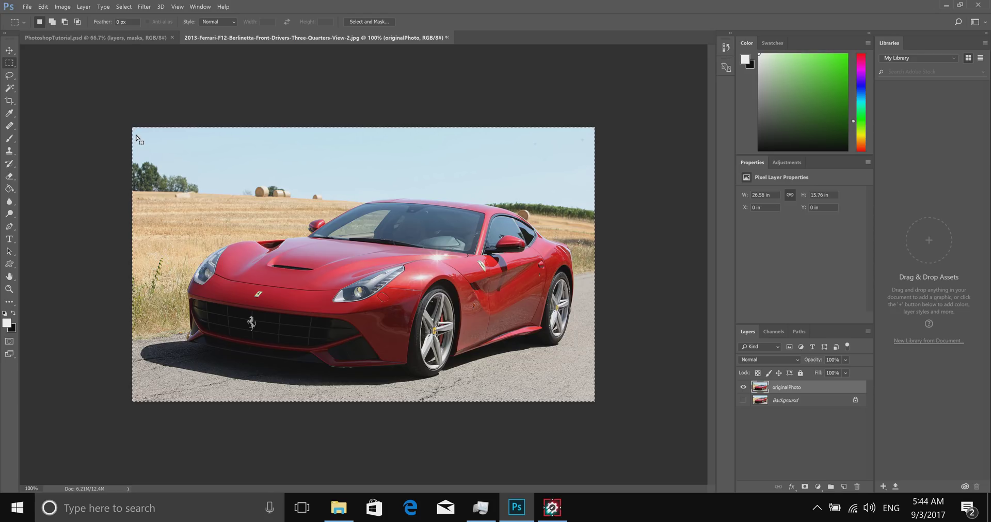
Duplicate originalPhoto as a new layer named BluryBackgroundMask.
right_click(817, 392)
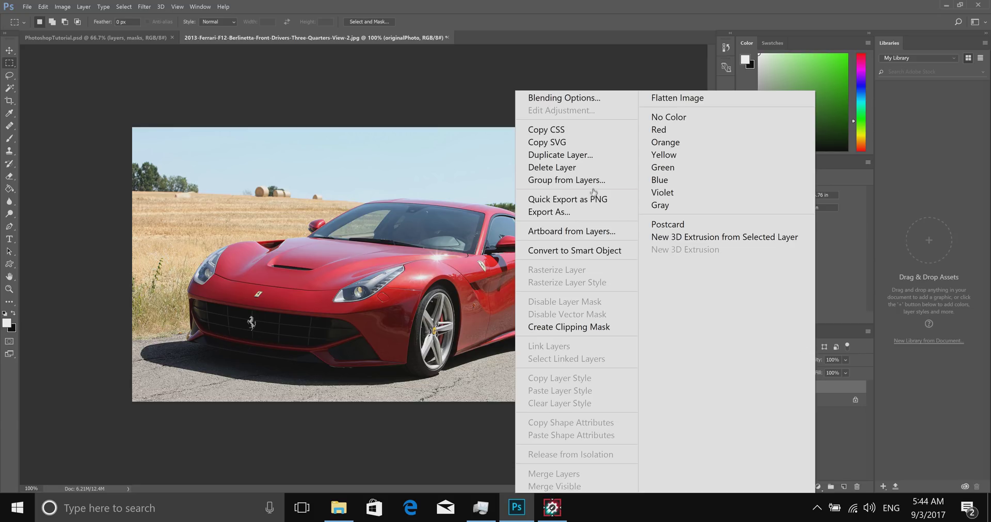
left_click(557, 154)
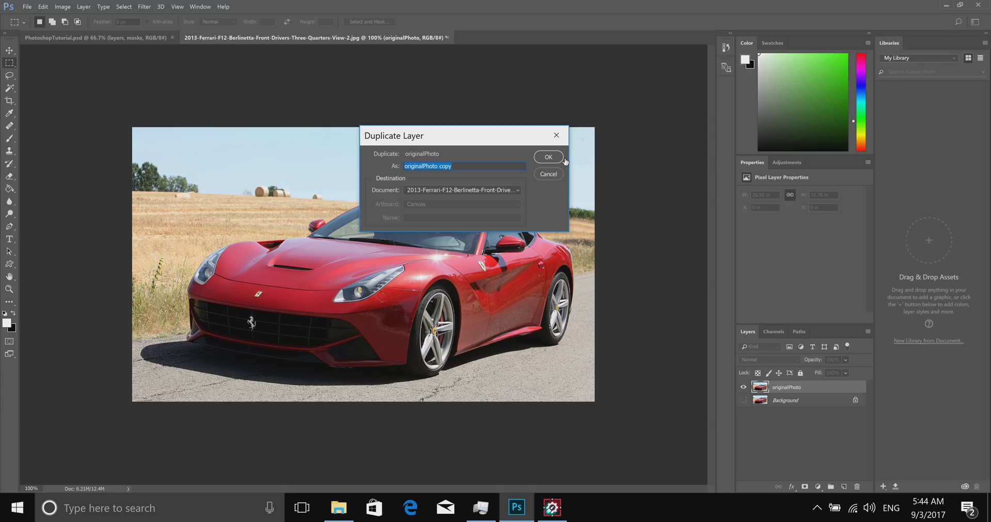
type("BluryBackgroundMask")
left_click(561, 157)
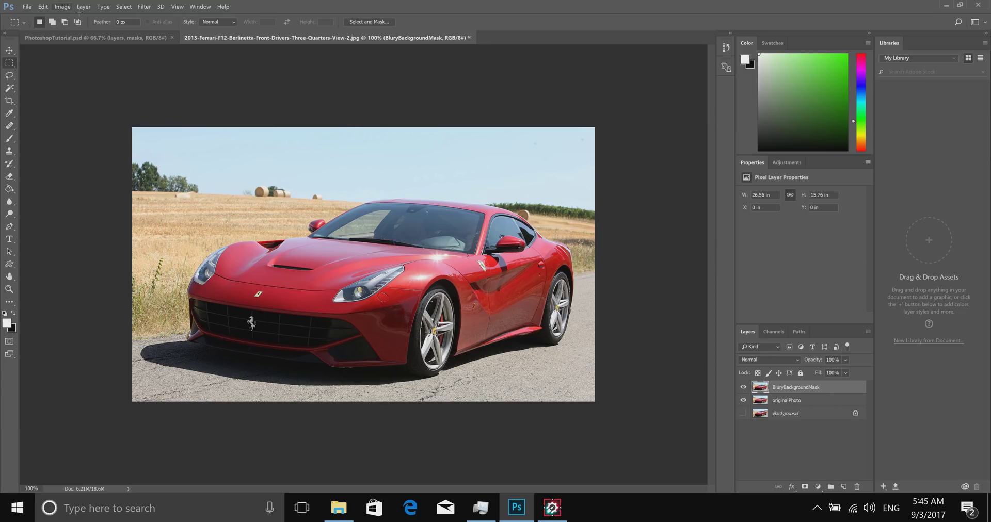
Apply a Motion Blur at a 7° angle with a long distance to BluryBackgroundMask.
left_click(143, 7)
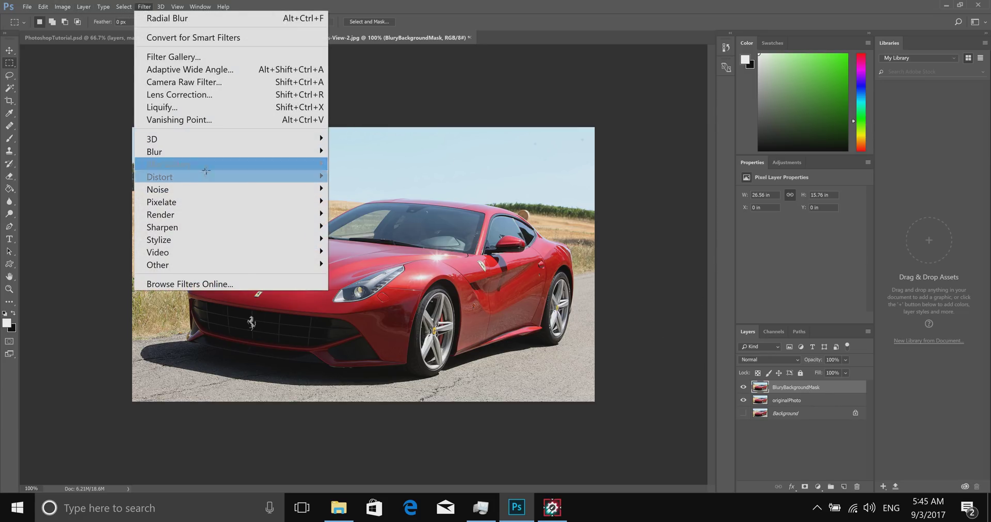
mouse_move(207, 155)
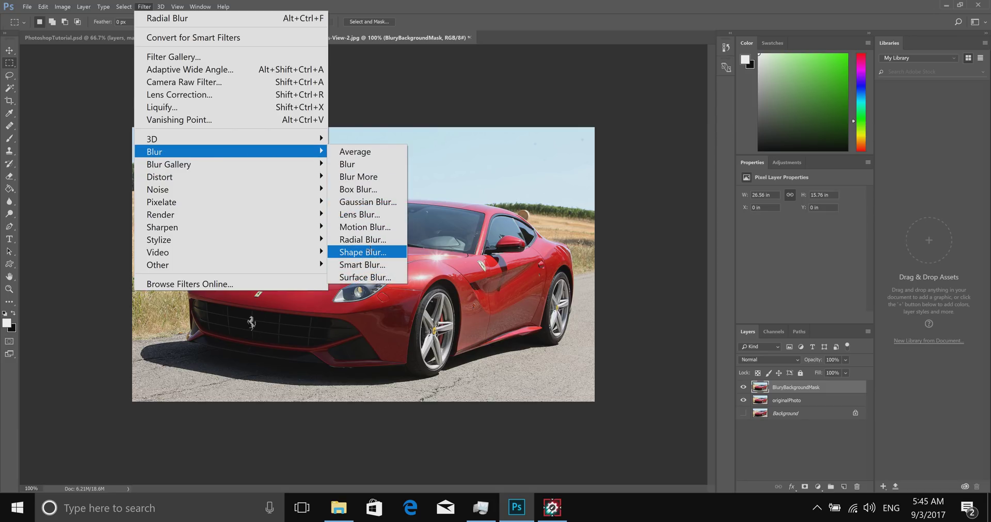
left_click(371, 227)
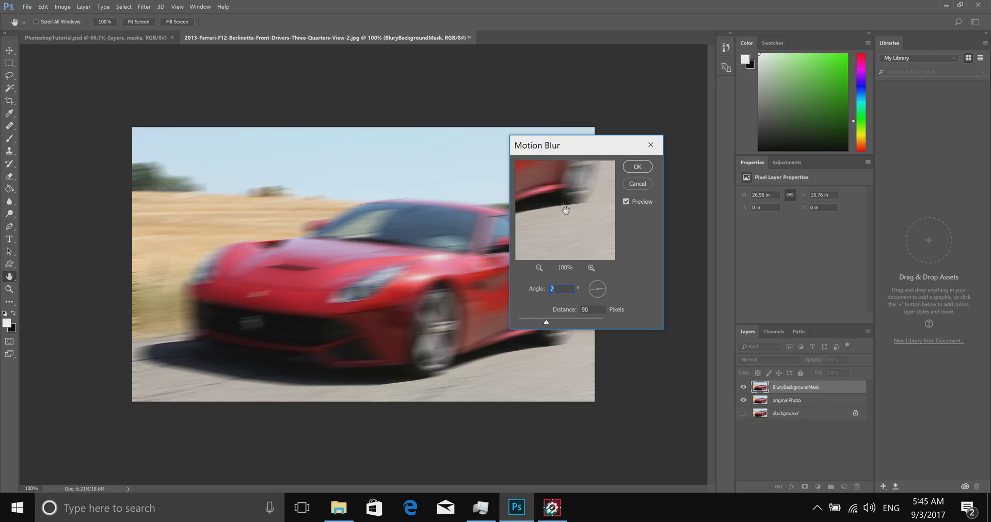
left_click(567, 310)
left_click_drag(569, 311, 566, 311)
key("BackSpace")
type("30")
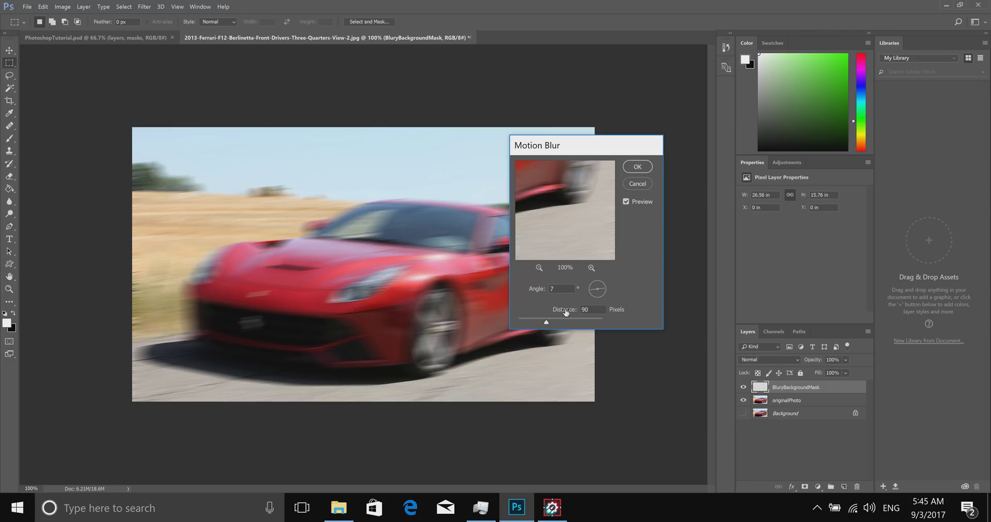
key("Return")
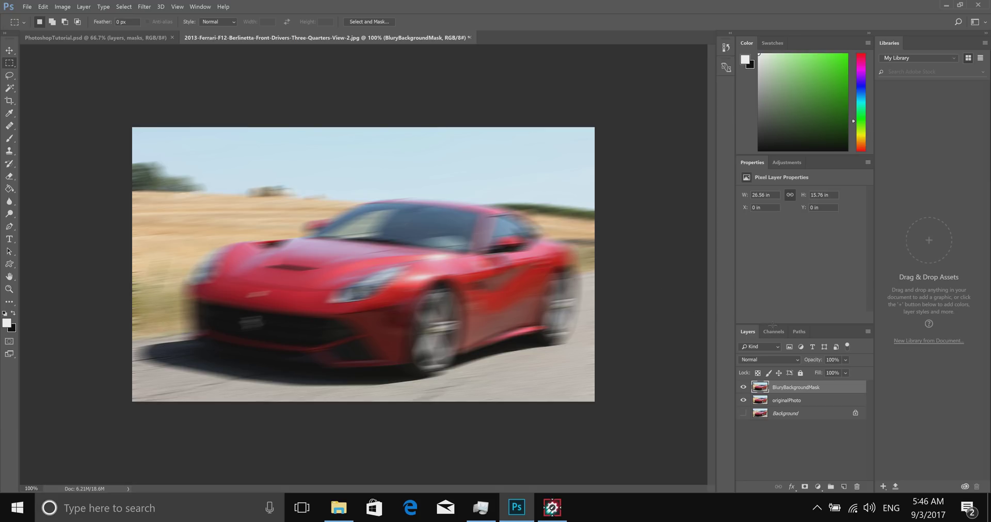
Add a white layer mask to BluryBackgroundMask and target the mask for painting.
left_click(805, 486)
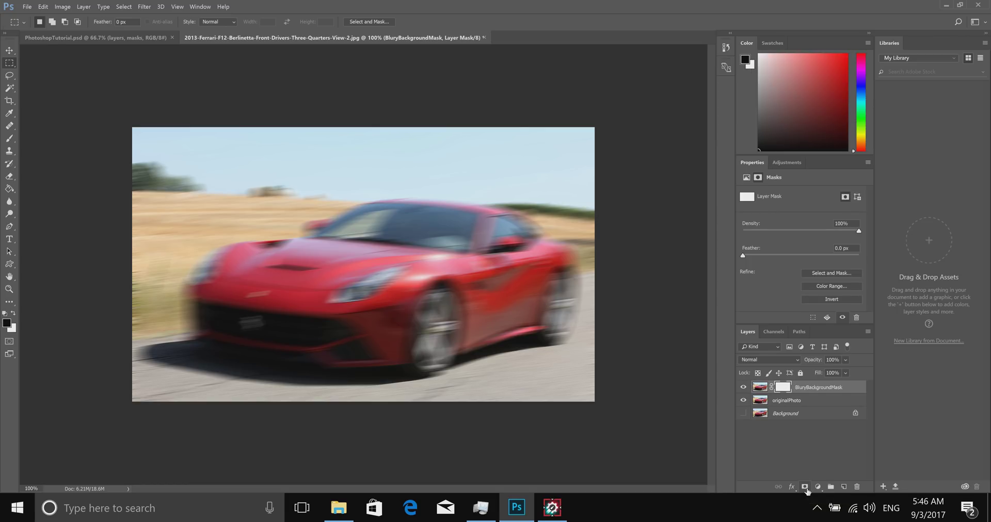
left_click(759, 392)
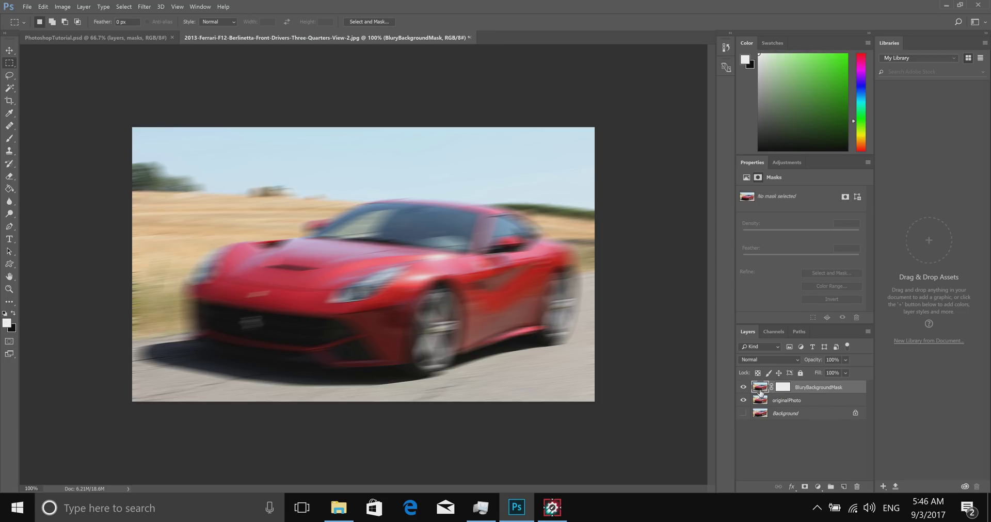
left_click(784, 390)
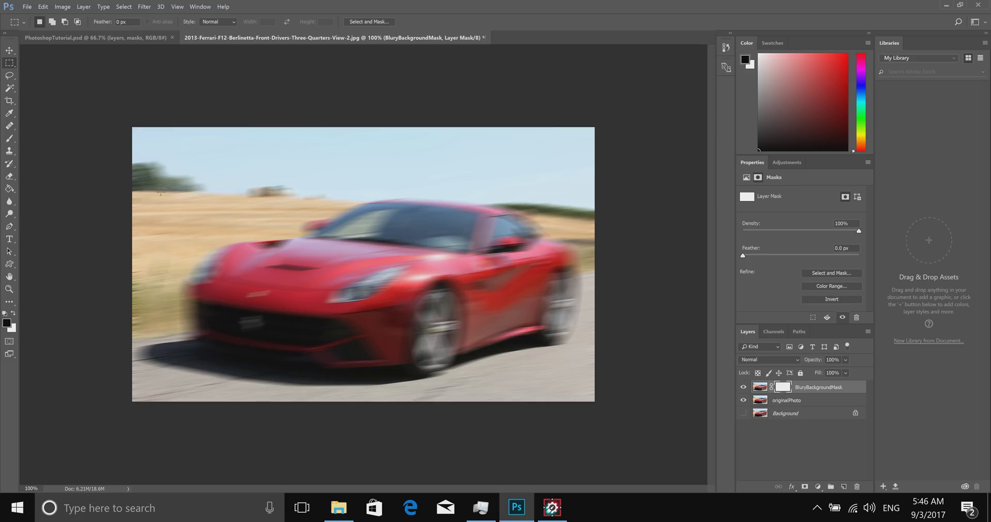
Select the plain Brush Tool and set the foreground colour to black.
left_click(10, 138)
left_click(11, 139)
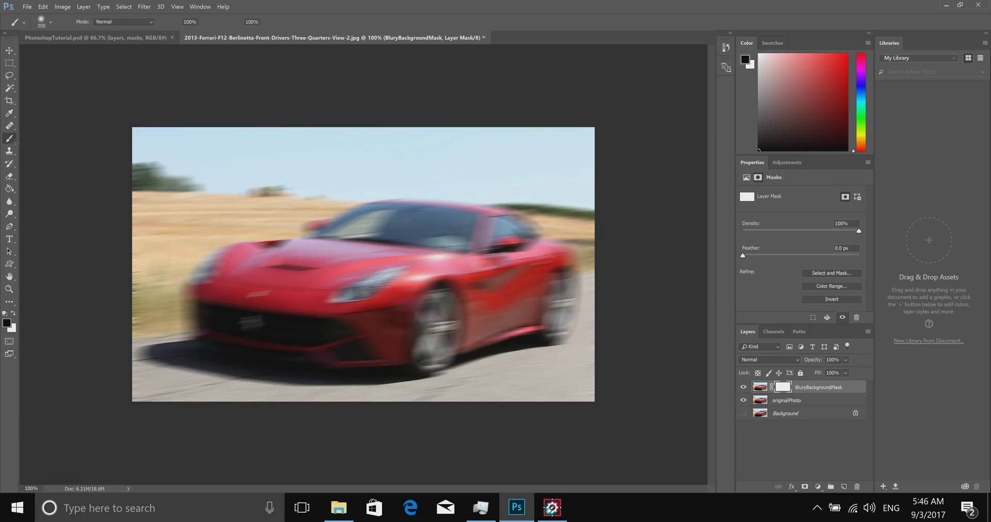
left_click(10, 139)
left_click(40, 140)
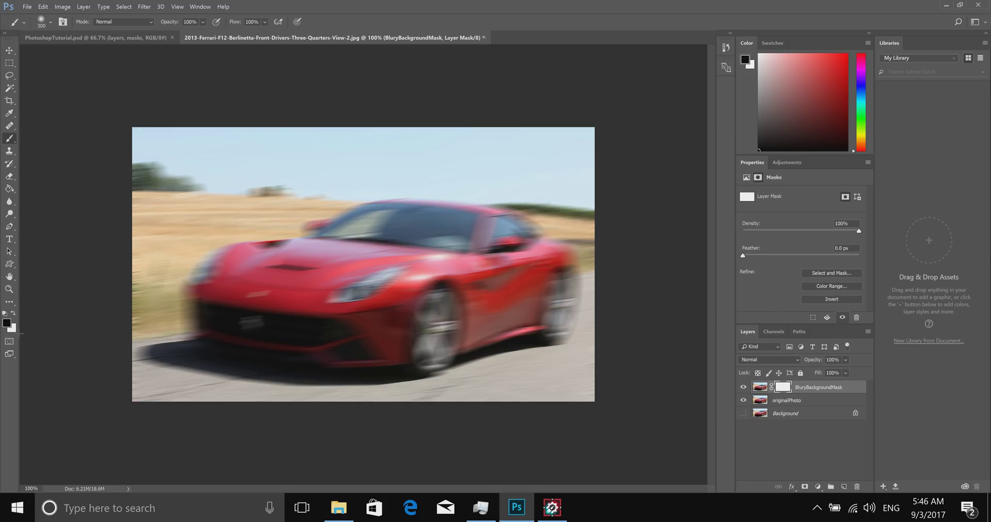
left_click(7, 323)
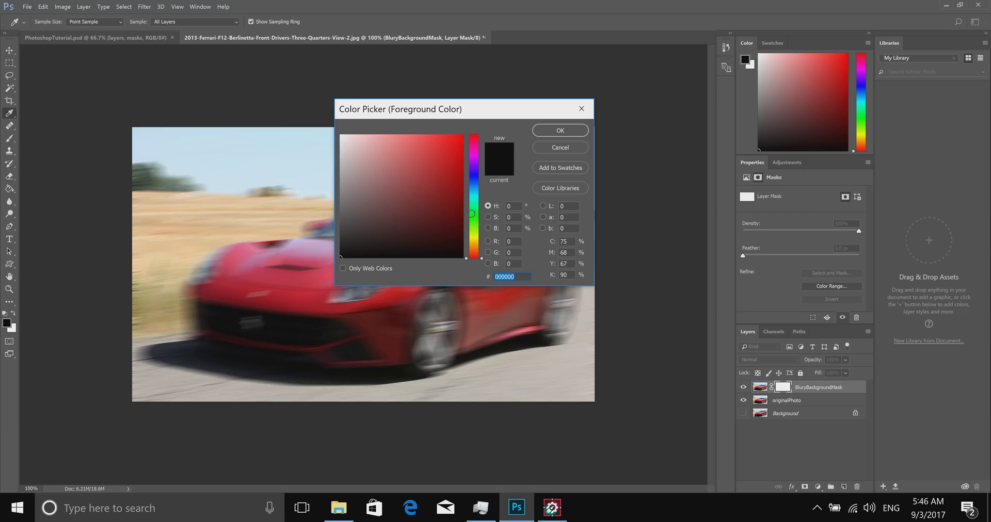
left_click(574, 131)
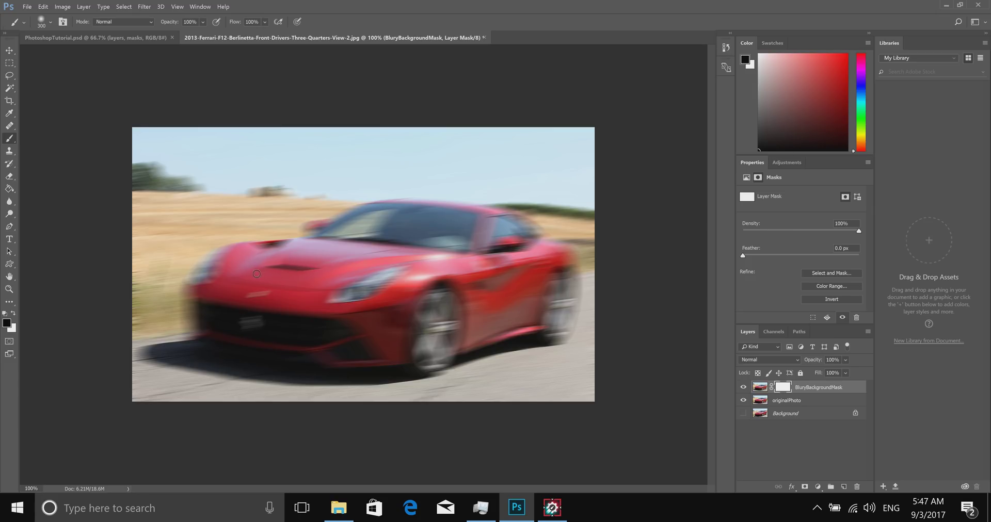
Paint black on the mask over the badge, grille logo, hood, headlight and car front.
left_click(241, 277)
left_click_drag(240, 277, 238, 292)
mouse_move(235, 254)
left_mouse_down()
mouse_move(303, 256)
mouse_move(351, 244)
left_mouse_up()
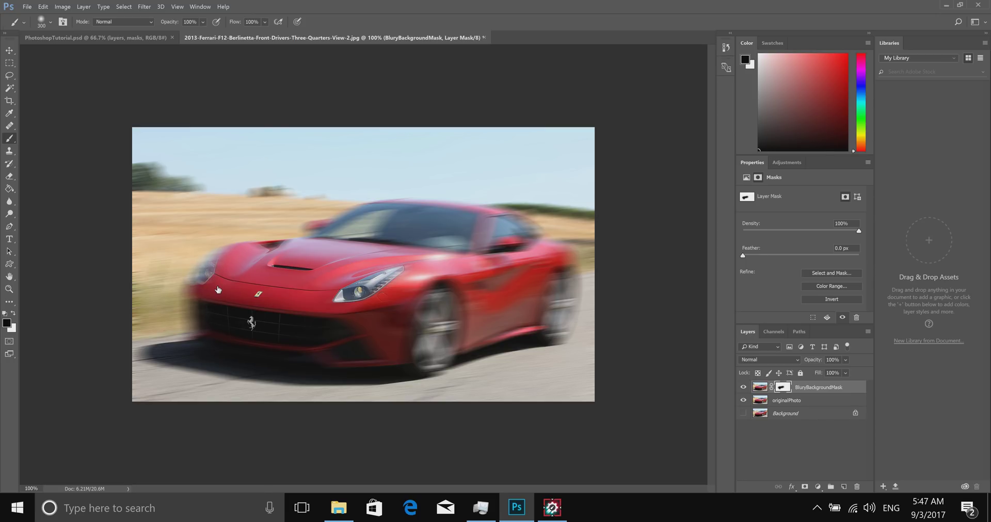
mouse_move(262, 264)
left_mouse_down()
mouse_move(316, 264)
mouse_move(343, 296)
mouse_move(377, 307)
mouse_move(418, 297)
mouse_move(414, 270)
mouse_move(402, 327)
left_mouse_up()
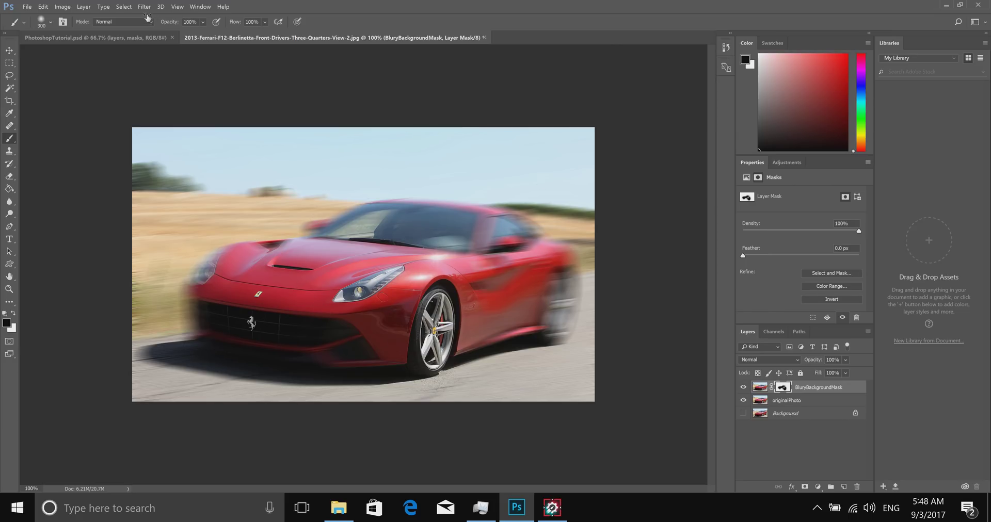
Select all, copy merged, and paste the merged image as a new layer.
left_click(125, 10)
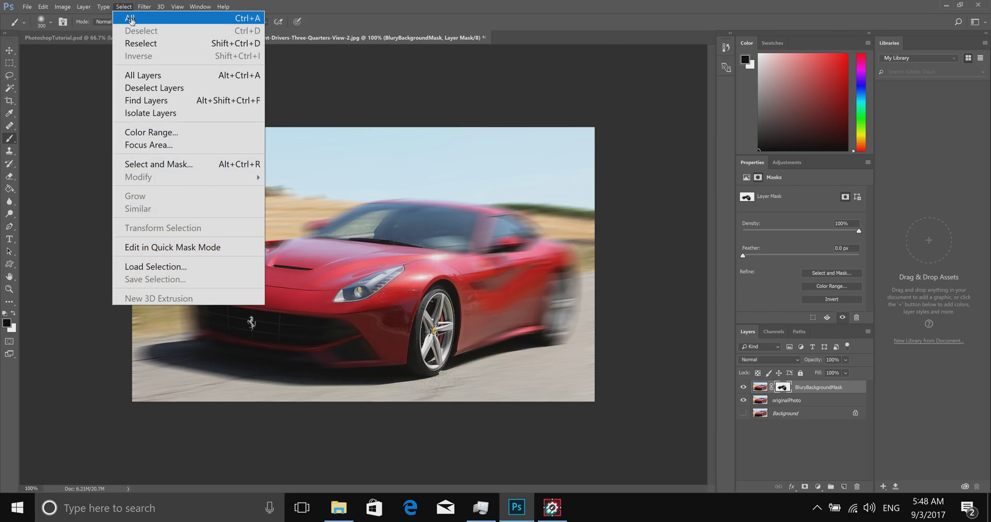
left_click(131, 17)
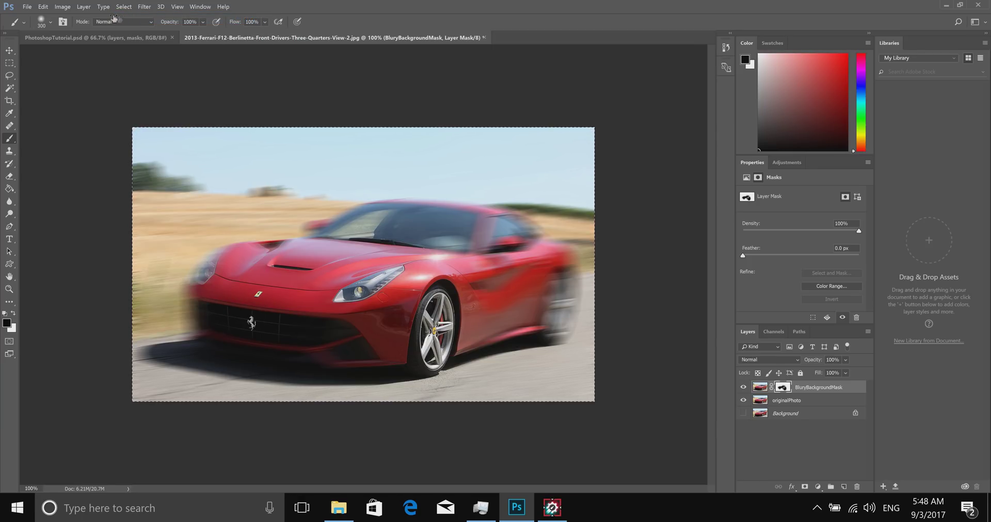
left_click(44, 7)
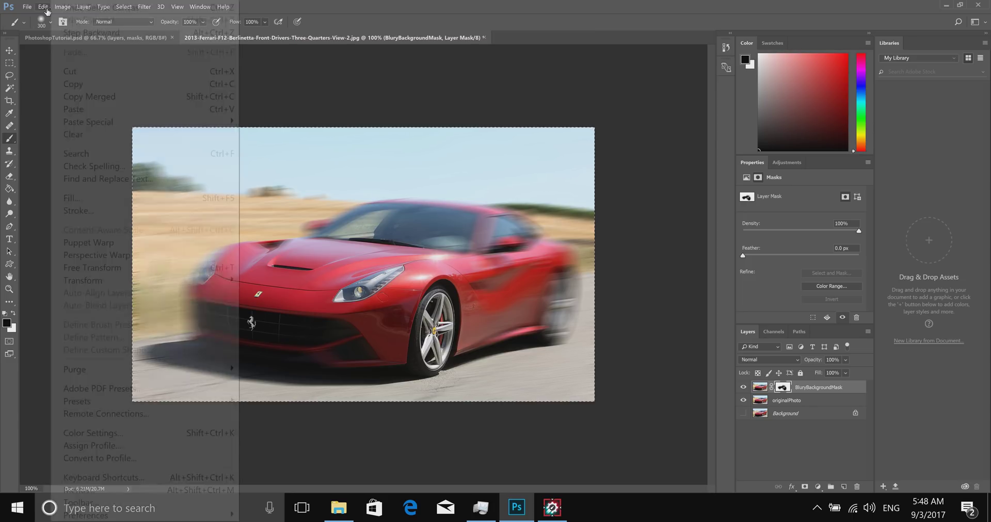
left_click(78, 96)
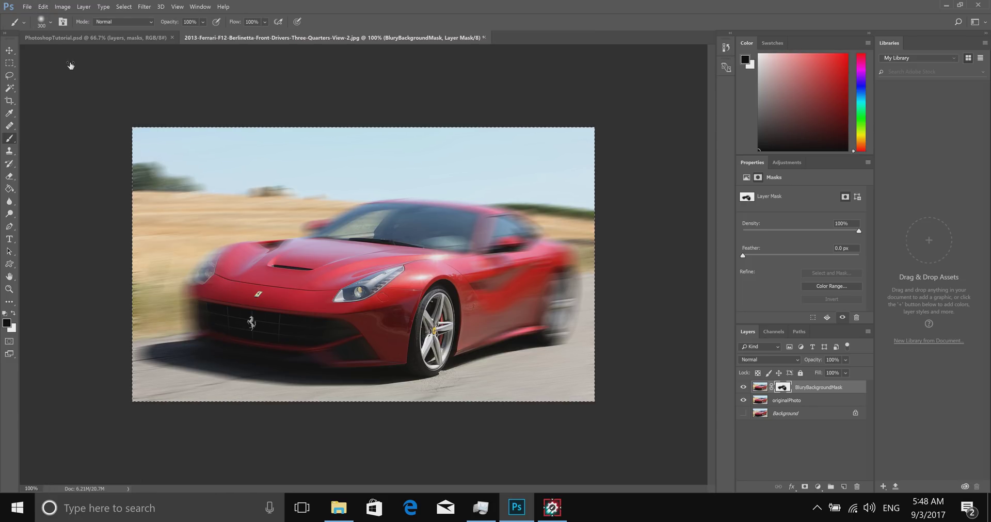
left_click(44, 7)
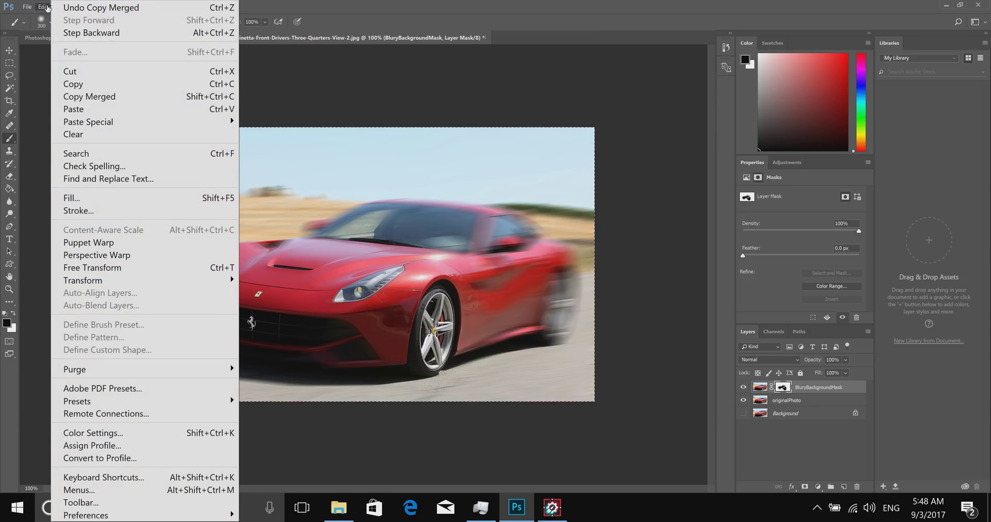
left_click(89, 111)
key("x")
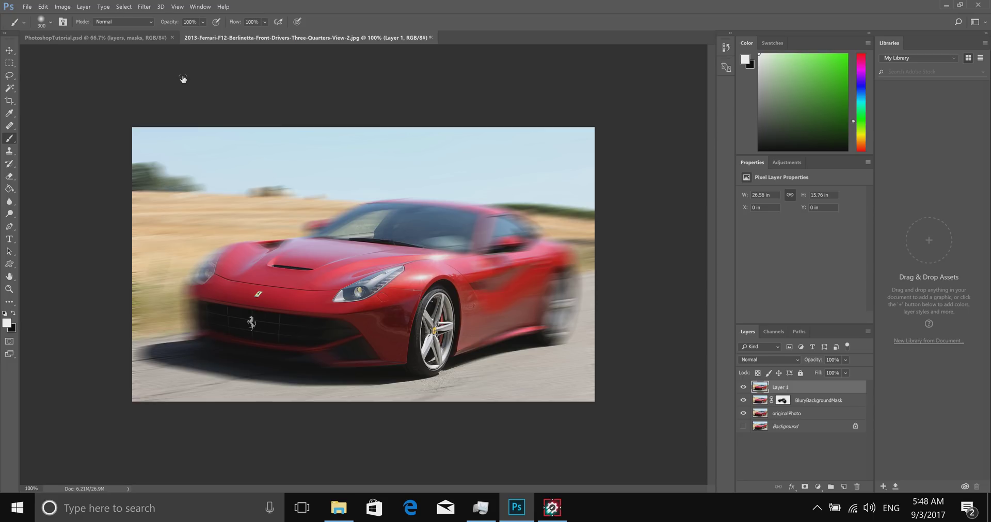
Rename the pasted Layer 1 to NewOriginal.
double_click(787, 386)
type("Blury")
key("BackSpace")
key("BackSpace")
key("BackSpace")
key("BackSpace")
type("NewOriginal")
key("Return")
Open Duplicate Layer for NewOriginal and select the word 'copy' in the proposed name.
right_click(841, 390)
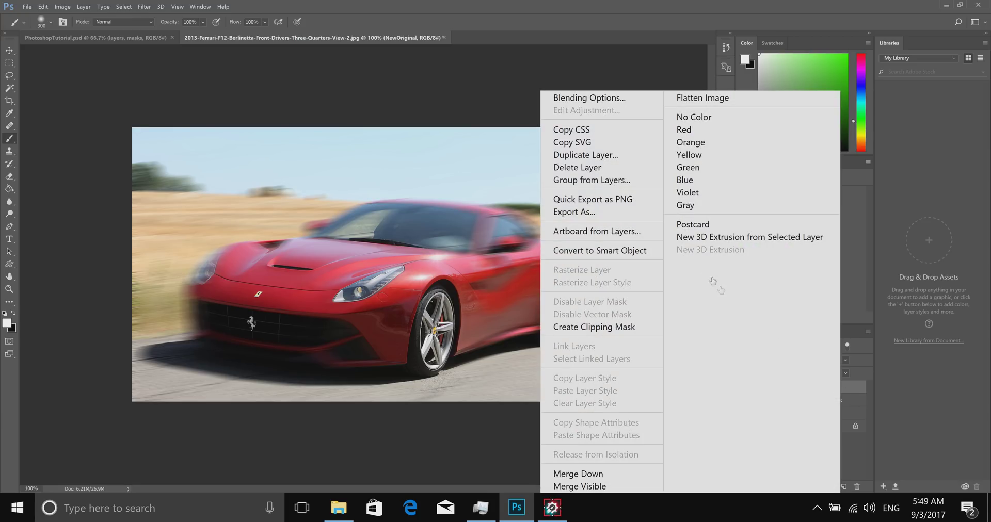
left_click(605, 156)
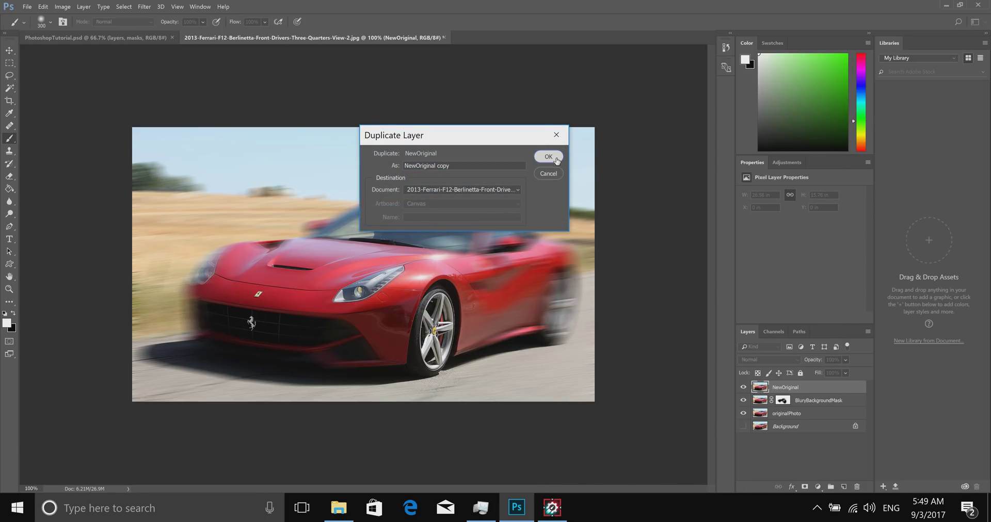
double_click(482, 162)
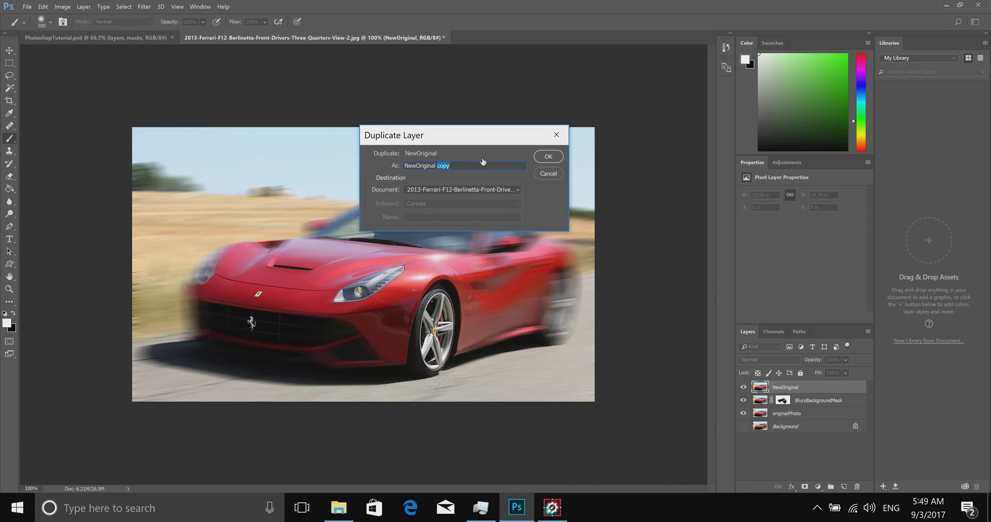